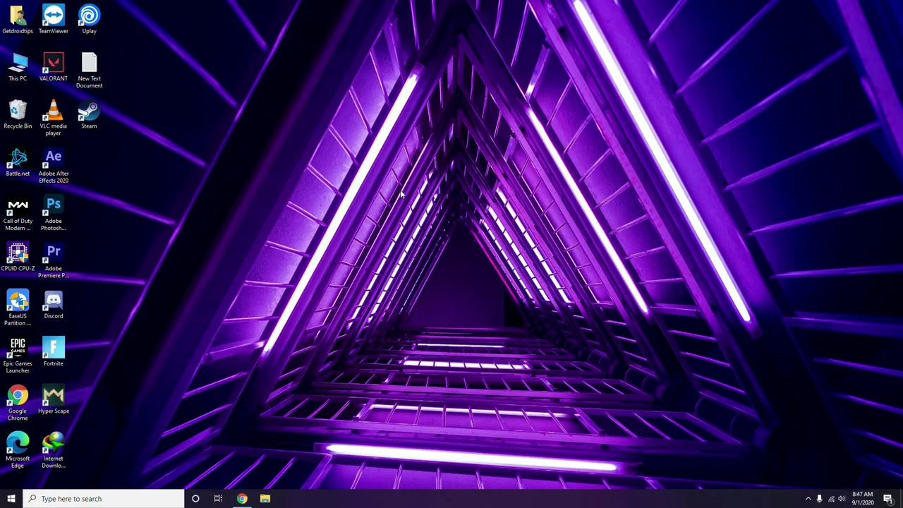
pyautogui.rightClick(394, 170)
pyautogui.click(417, 213)
pyautogui.rightClick(343, 133)
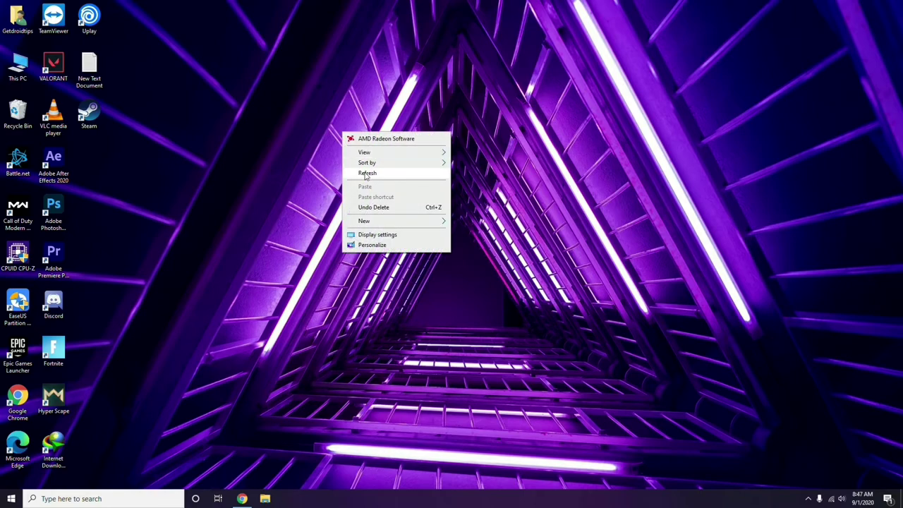
pyautogui.click(366, 175)
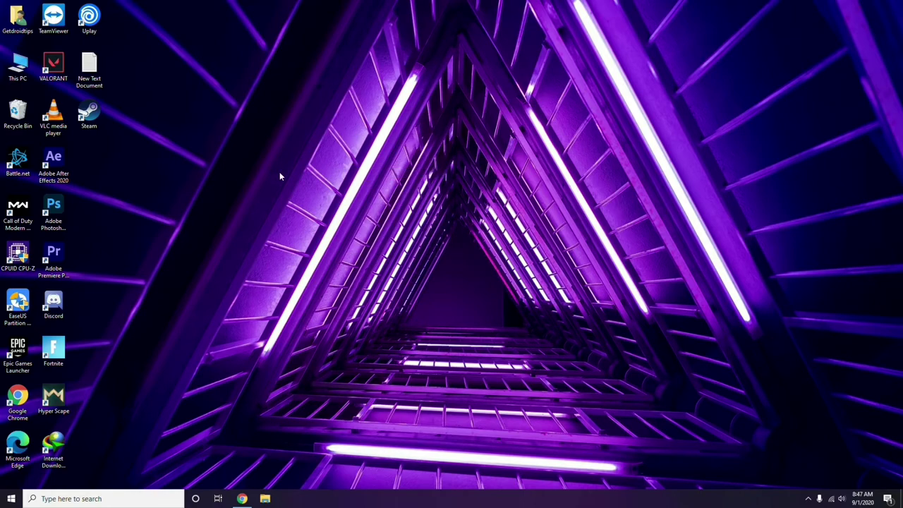
# Step: Open Computer Management for this PC, examine the device categories in Device Manager, and close the window
pyautogui.rightClick(20, 77)
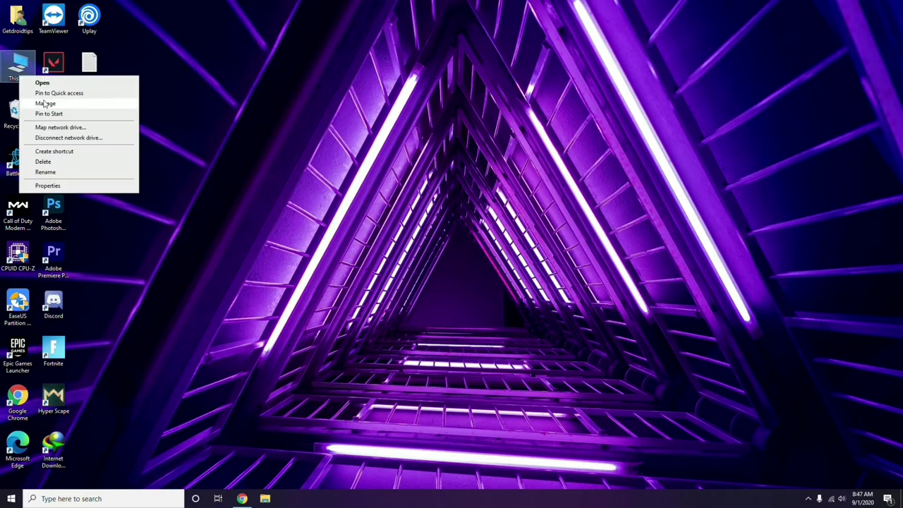
pyautogui.click(45, 104)
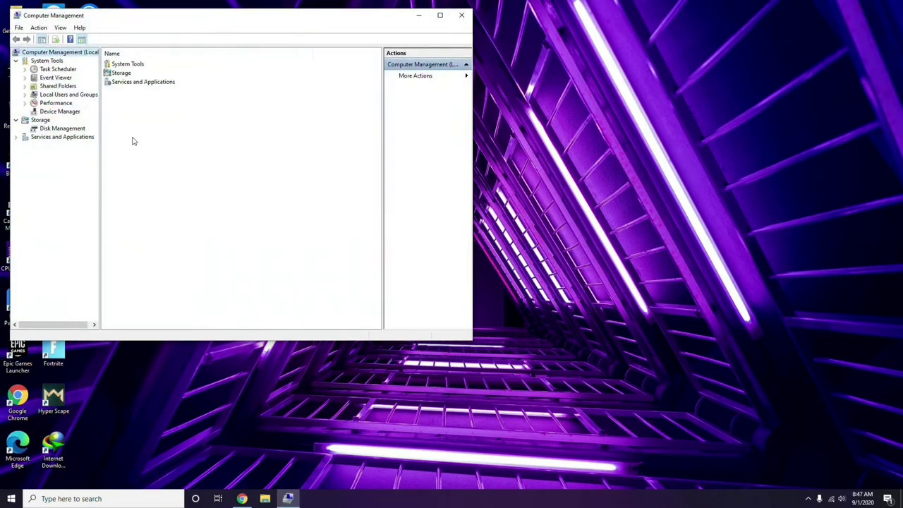
pyautogui.click(57, 113)
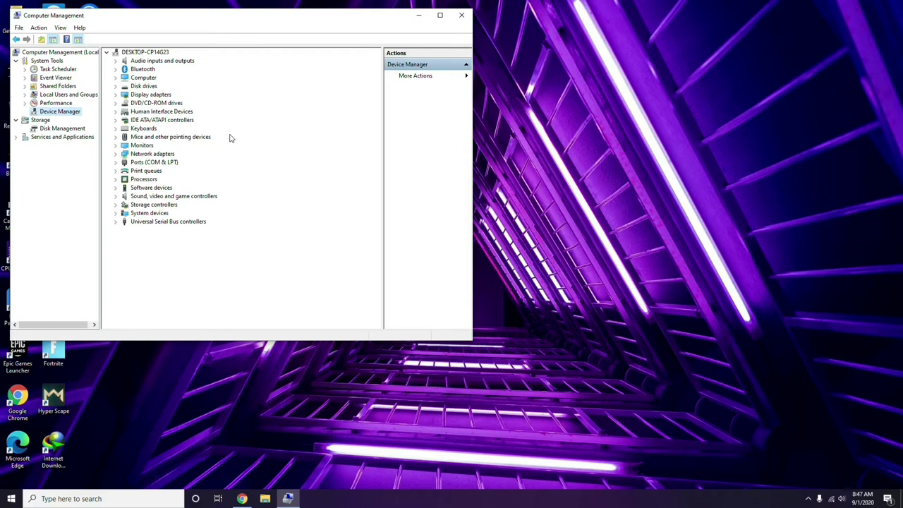
pyautogui.click(462, 16)
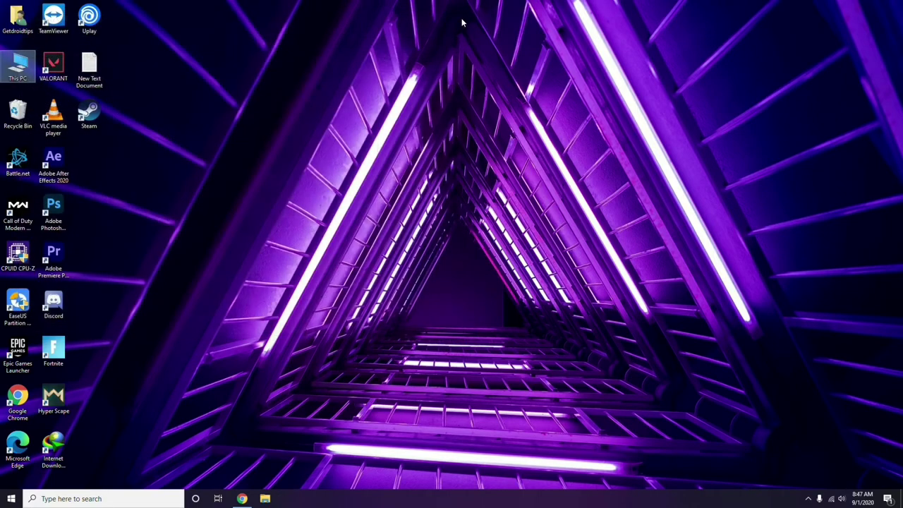
# Step: Open AMD Radeon Software, check the system details and the current and available driver versions, and close it
pyautogui.click(809, 499)
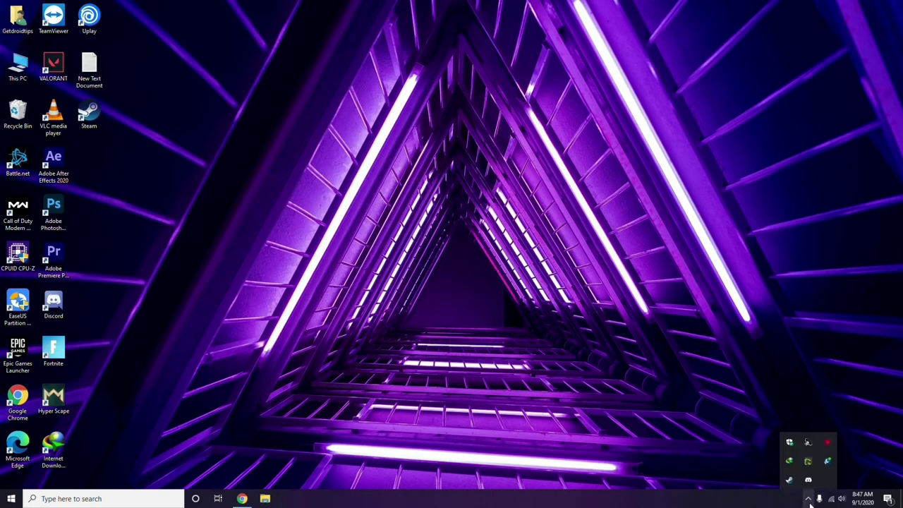
pyautogui.click(828, 445)
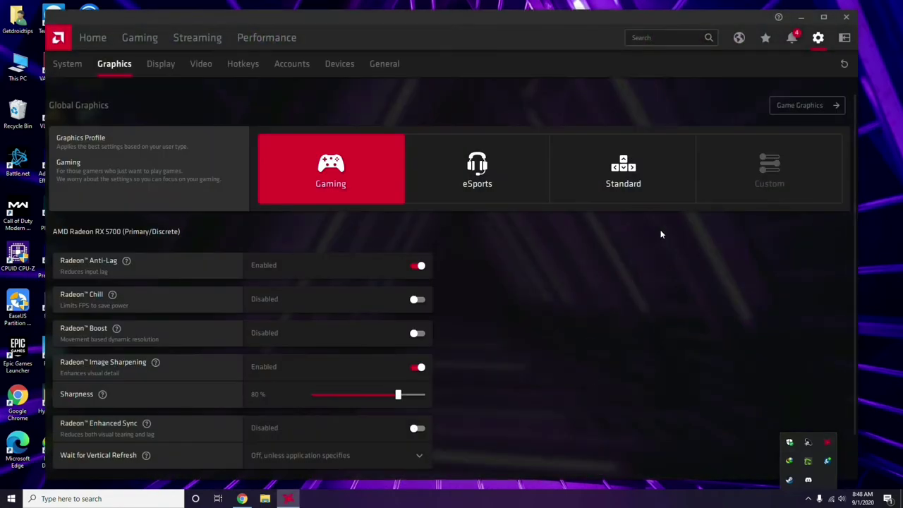
pyautogui.click(69, 65)
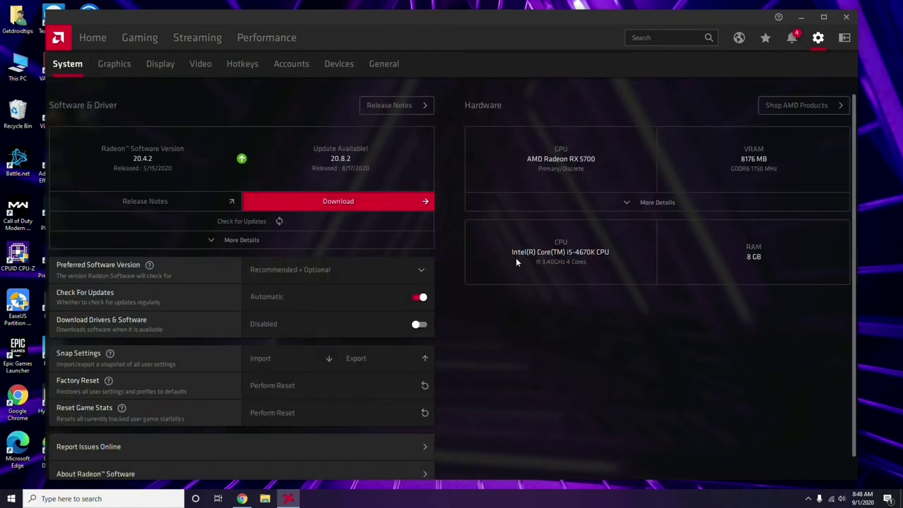
pyautogui.click(112, 66)
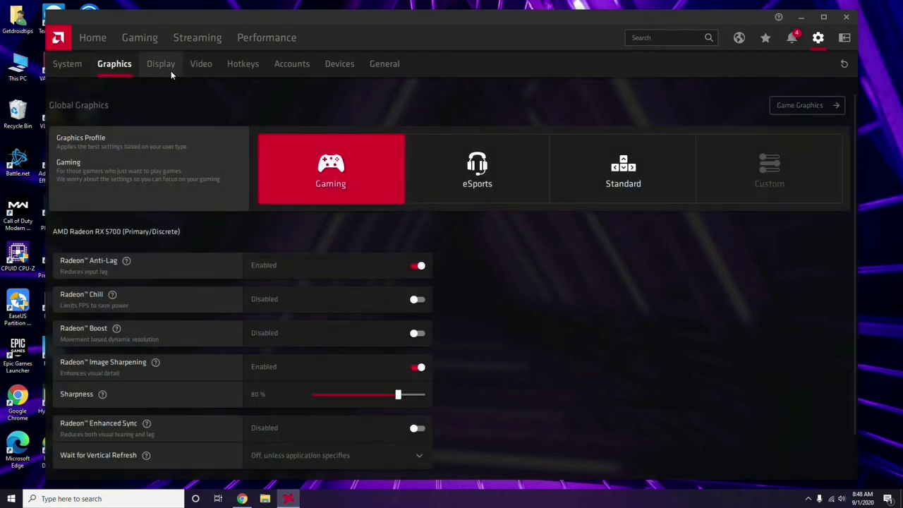
pyautogui.click(168, 68)
pyautogui.click(92, 38)
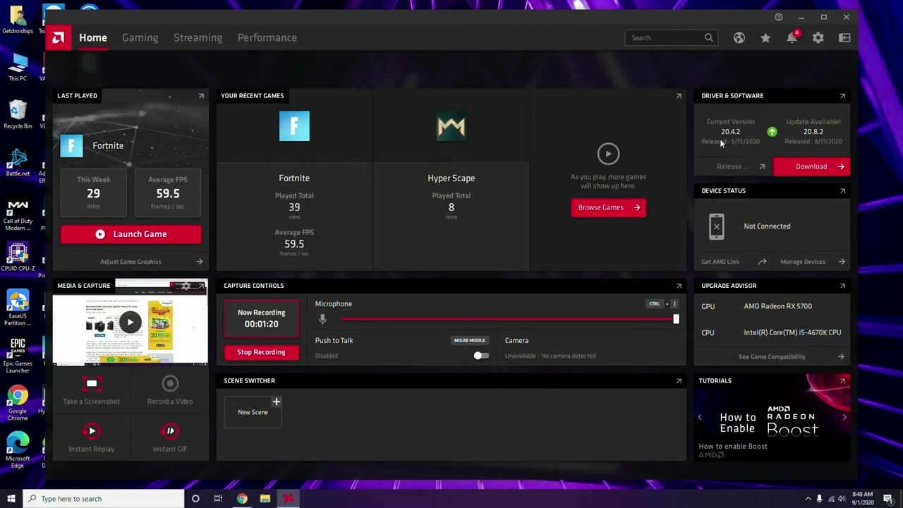
pyautogui.click(848, 17)
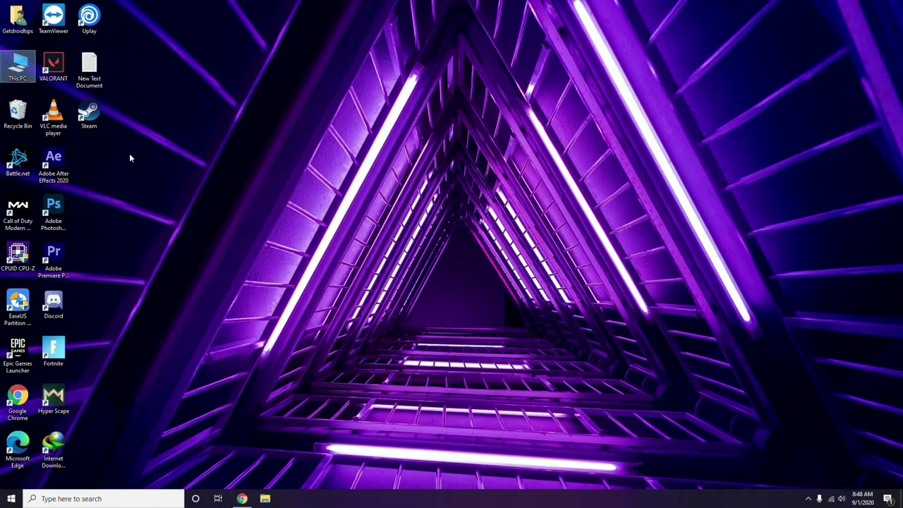
pyautogui.rightClick(191, 124)
pyautogui.click(210, 165)
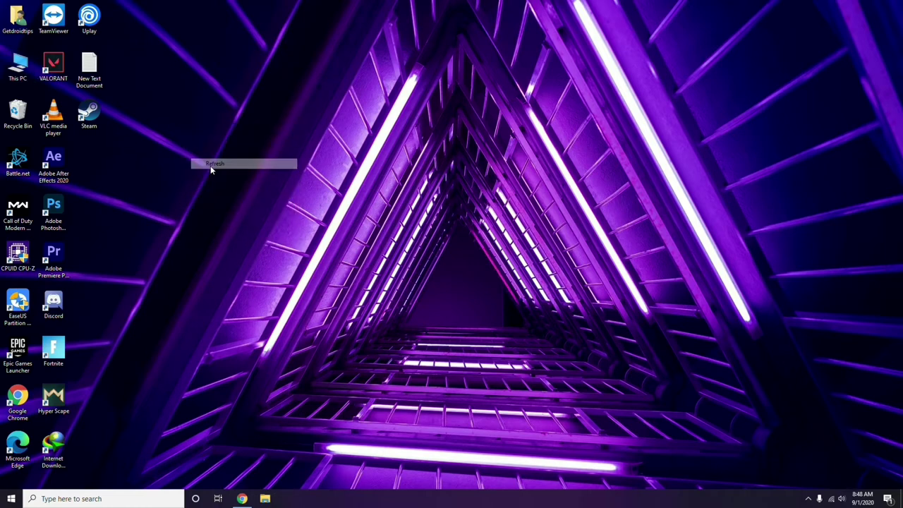
# Step: Open Steam, disable "Enable the Steam Overlay while in-game" in the In-Game settings, save the change, and close Steam
pyautogui.click(93, 119)
pyautogui.doubleClick(93, 119)
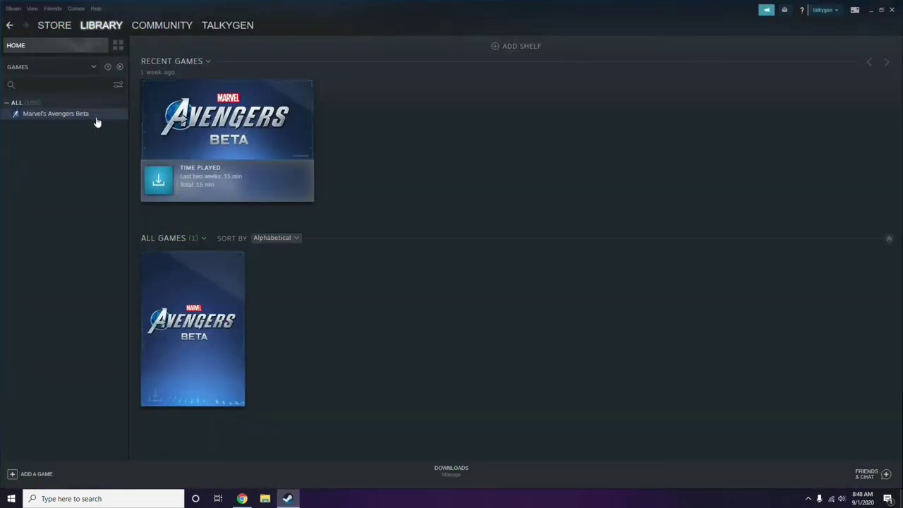
pyautogui.click(12, 9)
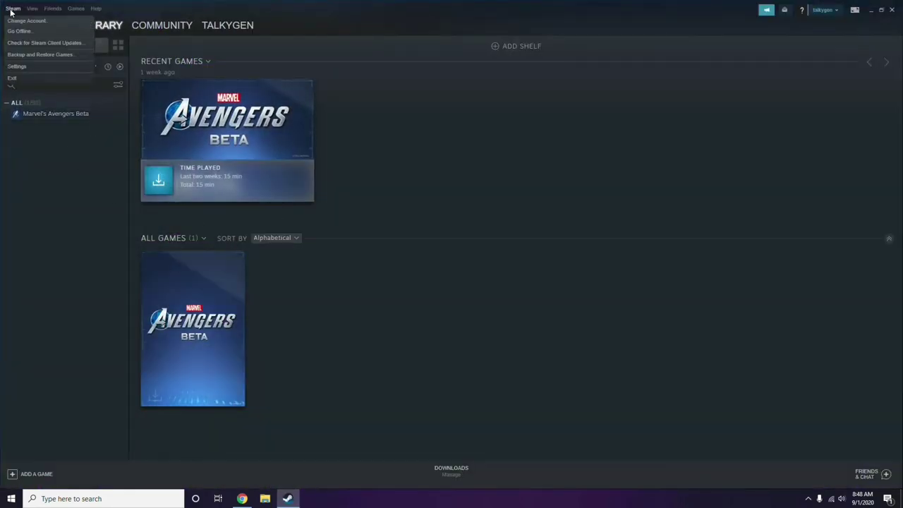
pyautogui.click(16, 66)
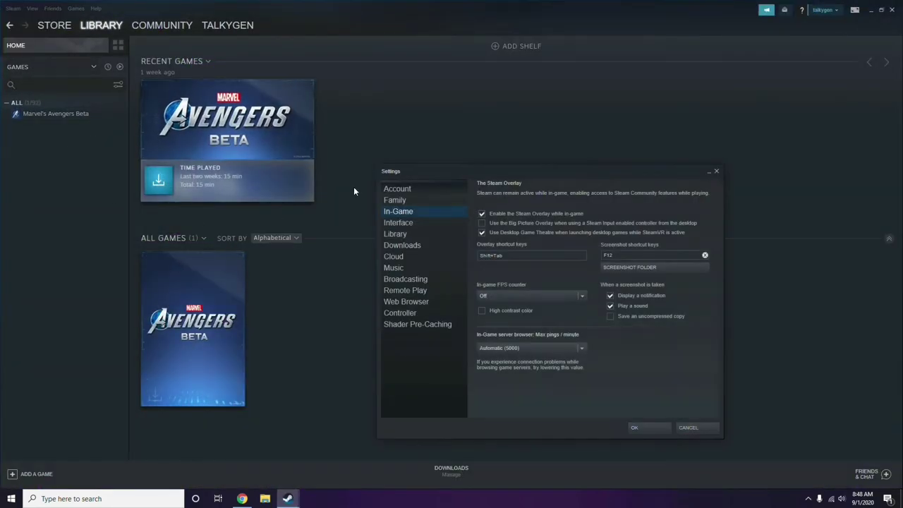
pyautogui.moveTo(547, 175); pyautogui.dragTo(501, 102)
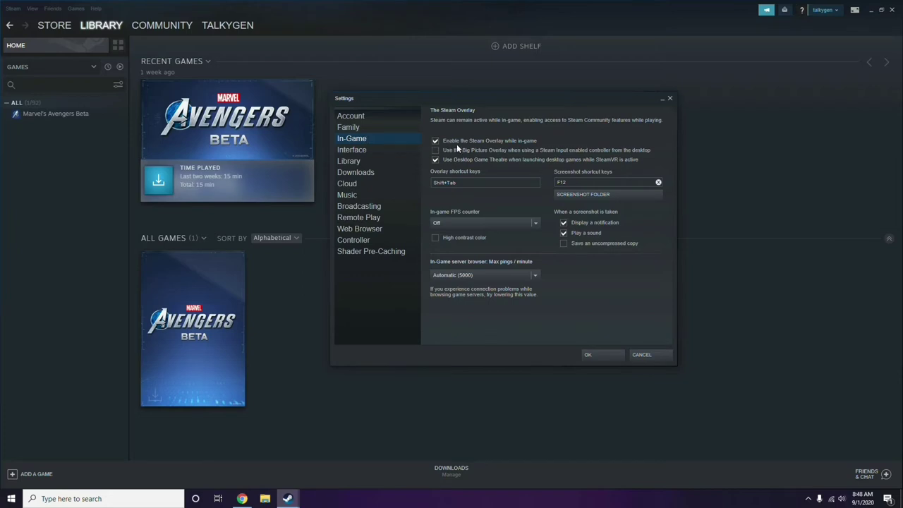
pyautogui.click(516, 142)
pyautogui.click(593, 354)
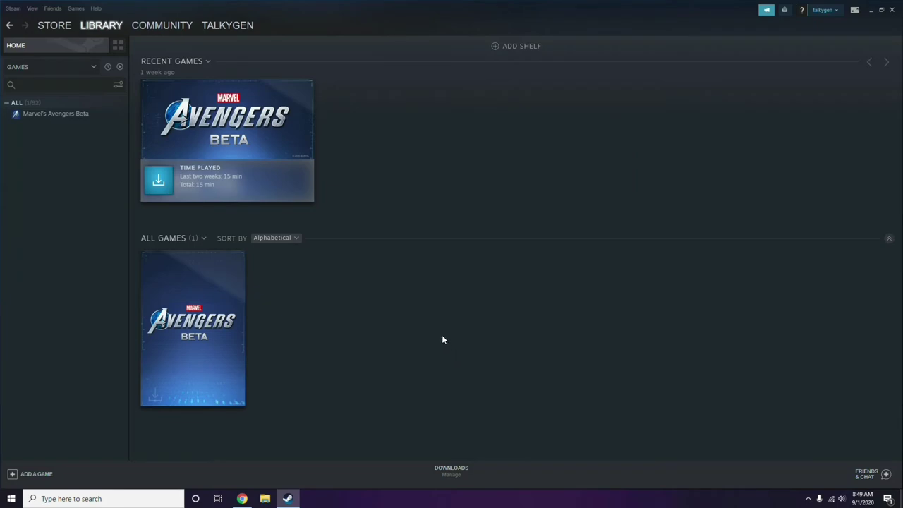
pyautogui.click(892, 9)
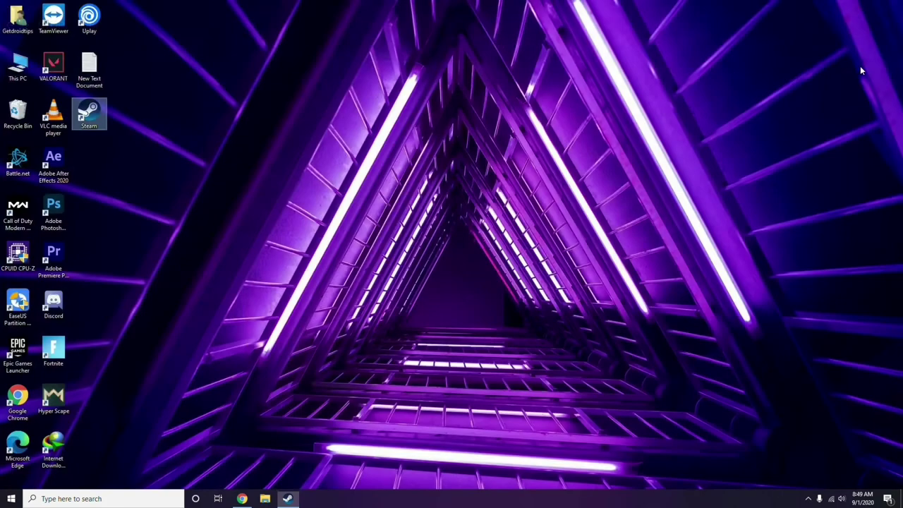
pyautogui.rightClick(367, 152)
pyautogui.click(390, 193)
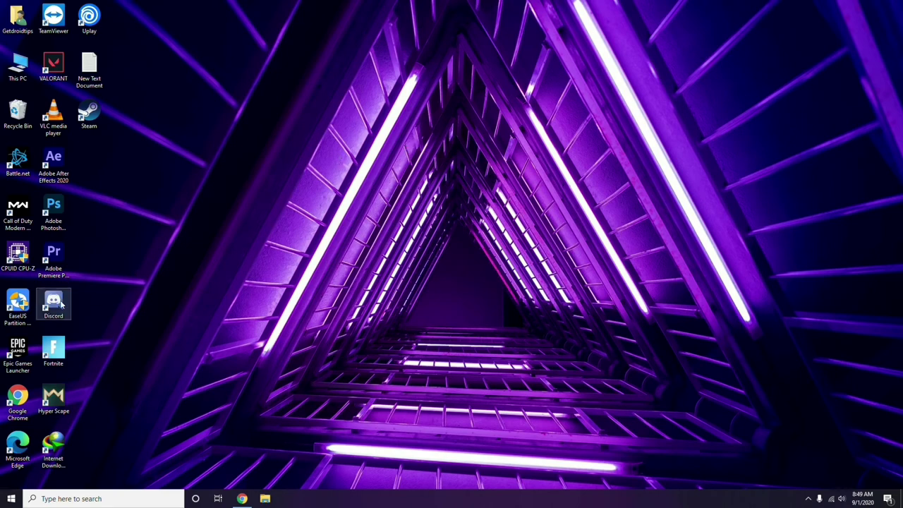
# Step: Open Discord and turn off "OpenH264 Video Codec provided by Cisco Systems, Inc." in its Voice & Video settings
pyautogui.doubleClick(61, 303)
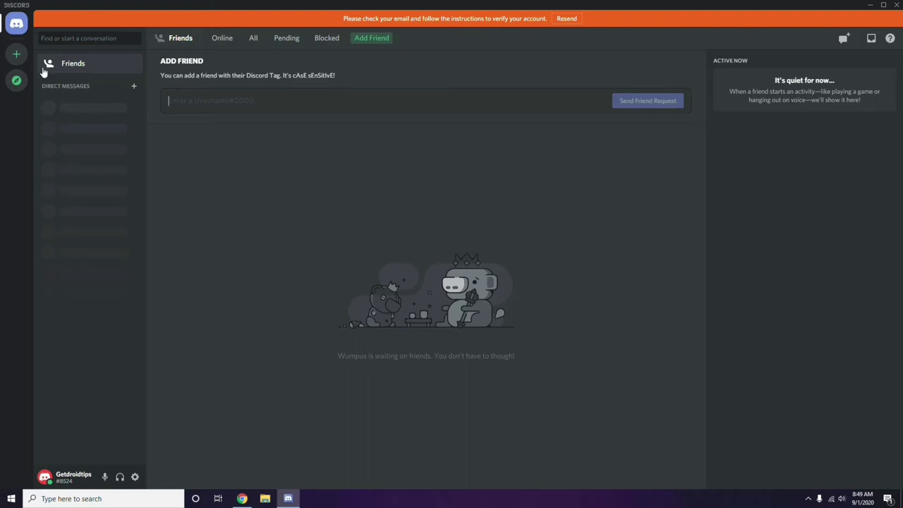
pyautogui.click(134, 477)
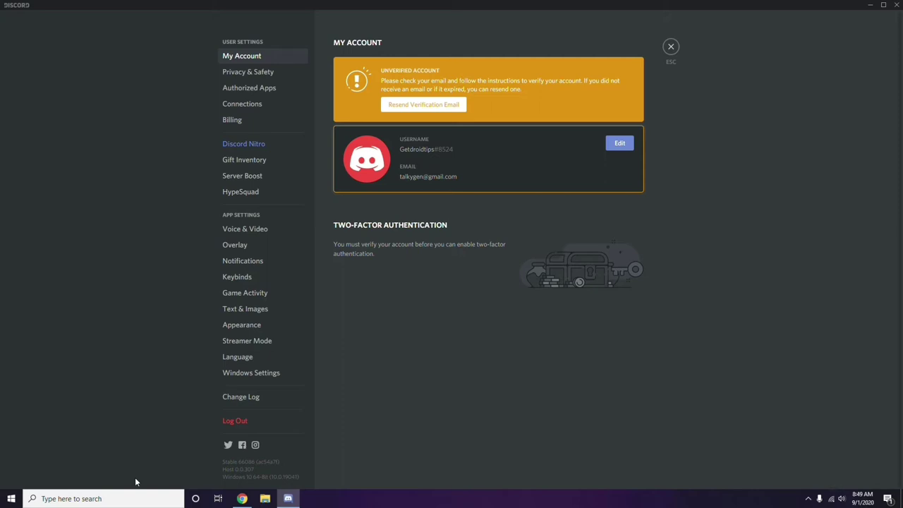
pyautogui.click(240, 231)
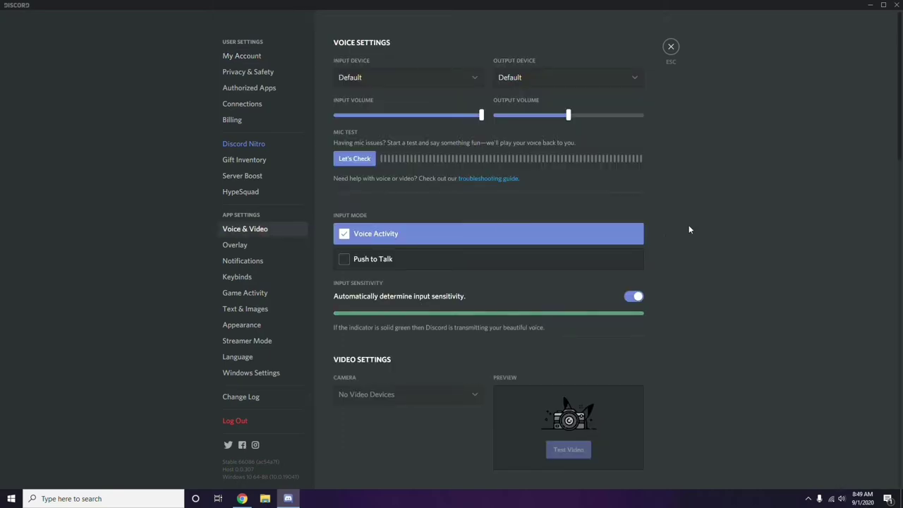
pyautogui.scroll(-2, 690, 228)
pyautogui.scroll(-6, 689, 229)
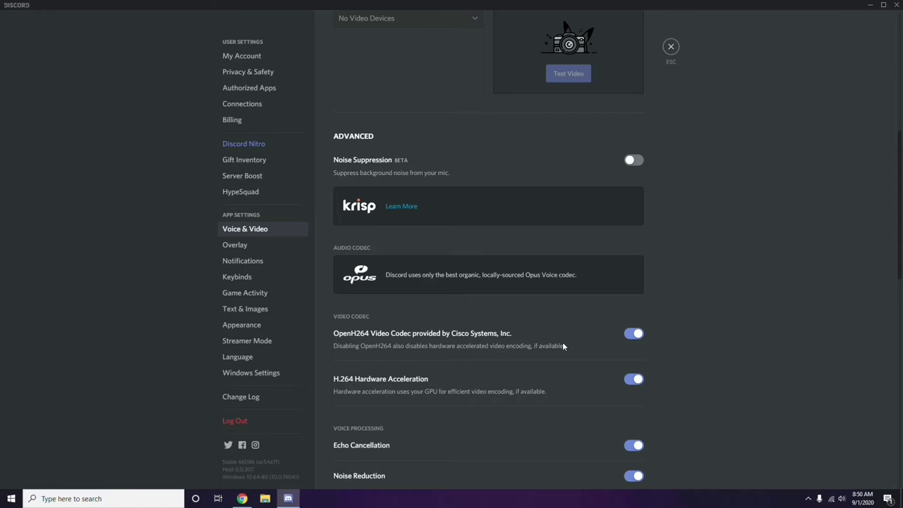
pyautogui.click(625, 334)
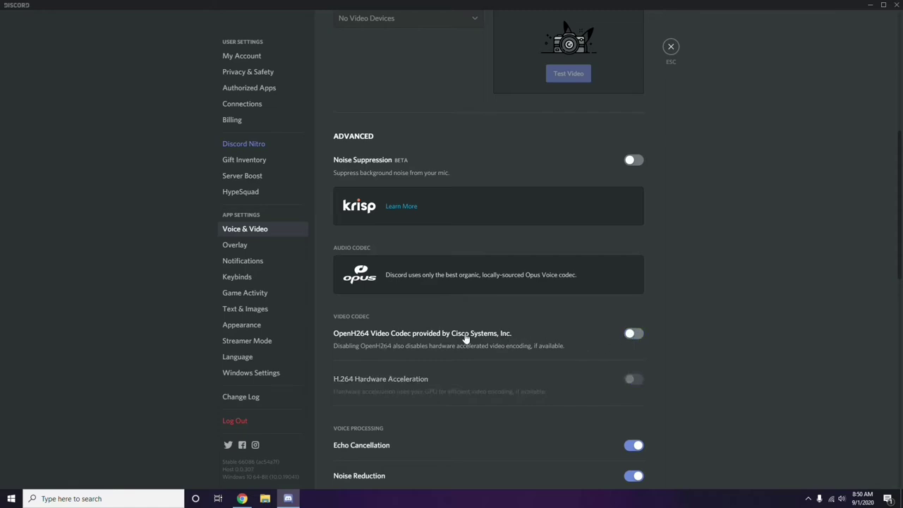
pyautogui.scroll(-2, 466, 337)
pyautogui.scroll(-4, 466, 337)
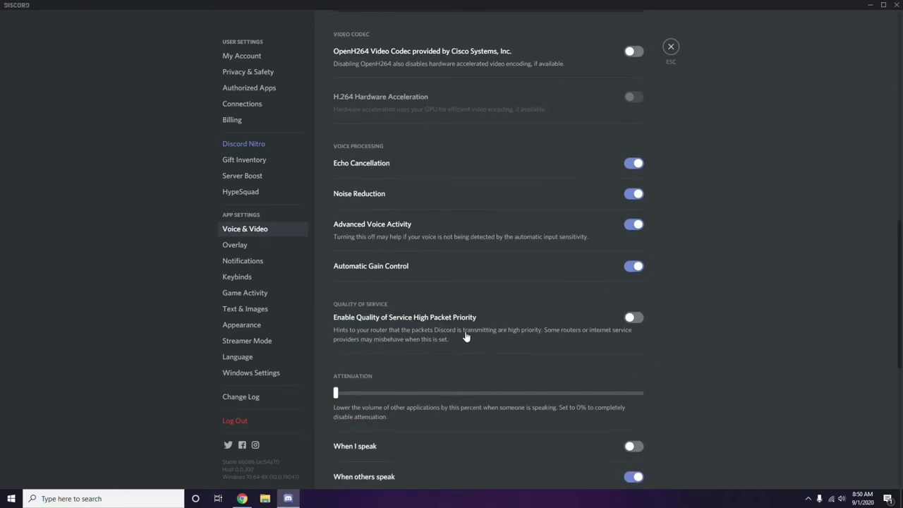
pyautogui.scroll(1, 466, 336)
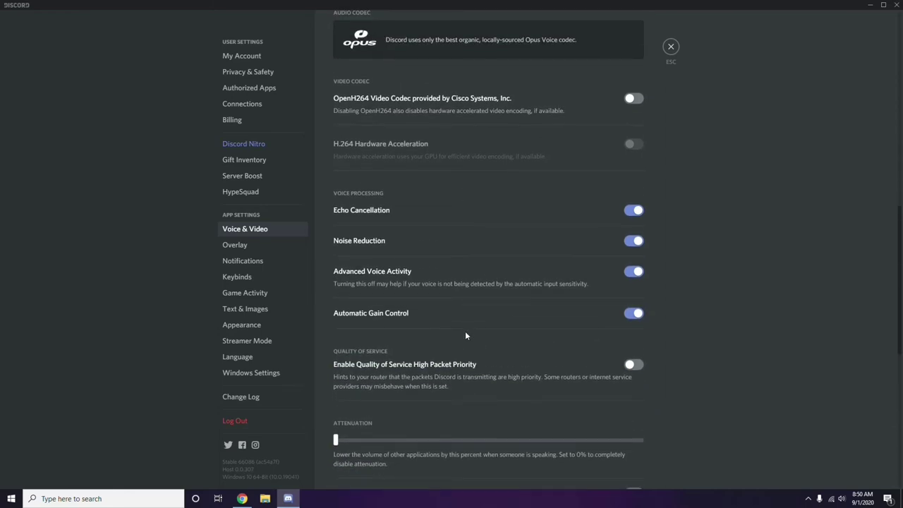
# Step: Turn off "Enable in-game overlay" in the Overlay settings
pyautogui.click(237, 247)
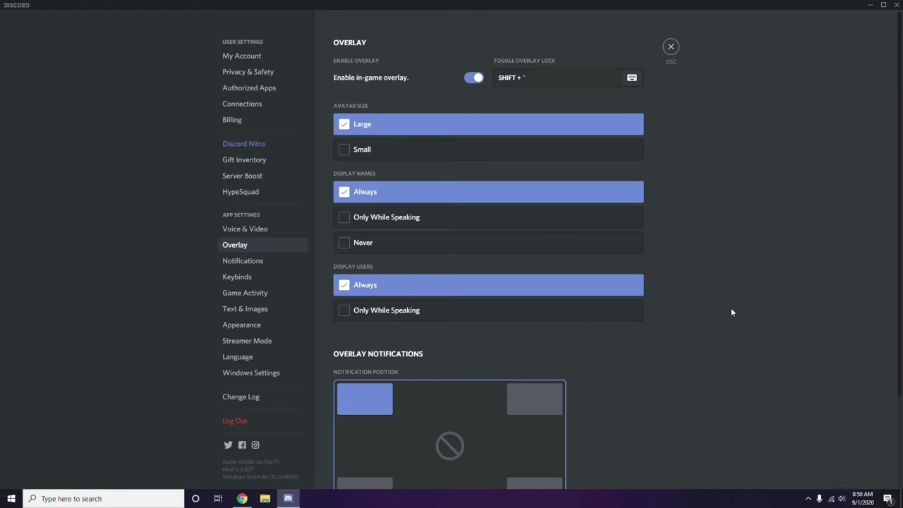
pyautogui.scroll(-1, 700, 247)
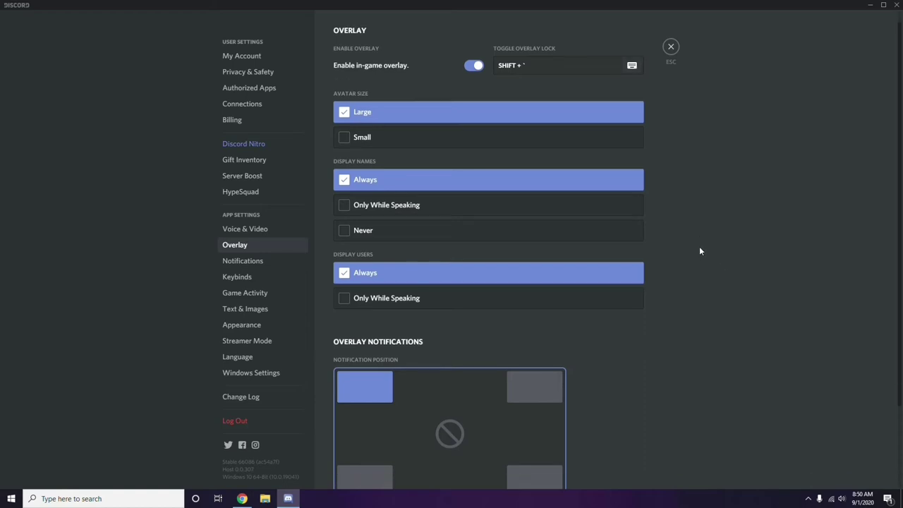
pyautogui.scroll(1, 700, 252)
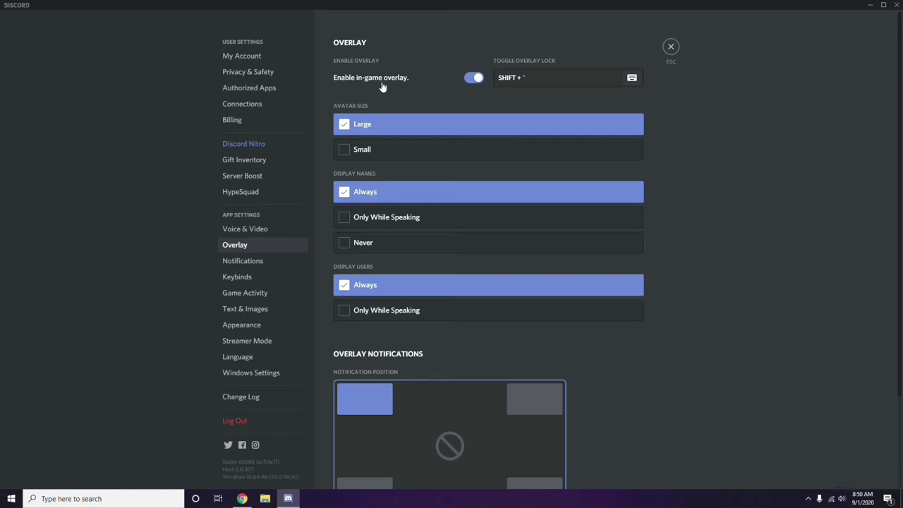
pyautogui.click(471, 79)
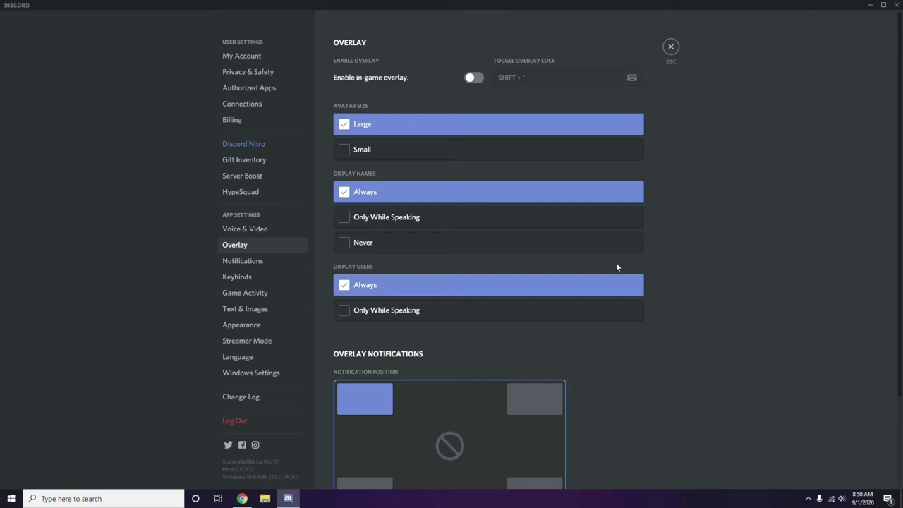
# Step: Turn off Hardware Acceleration in the advanced Appearance settings and accept the relaunch of Discord
pyautogui.click(248, 327)
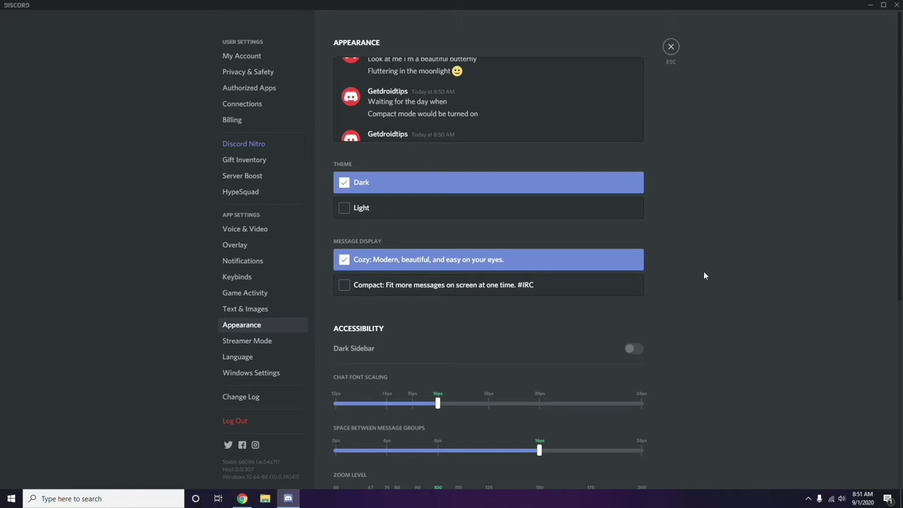
pyautogui.scroll(-5, 704, 276)
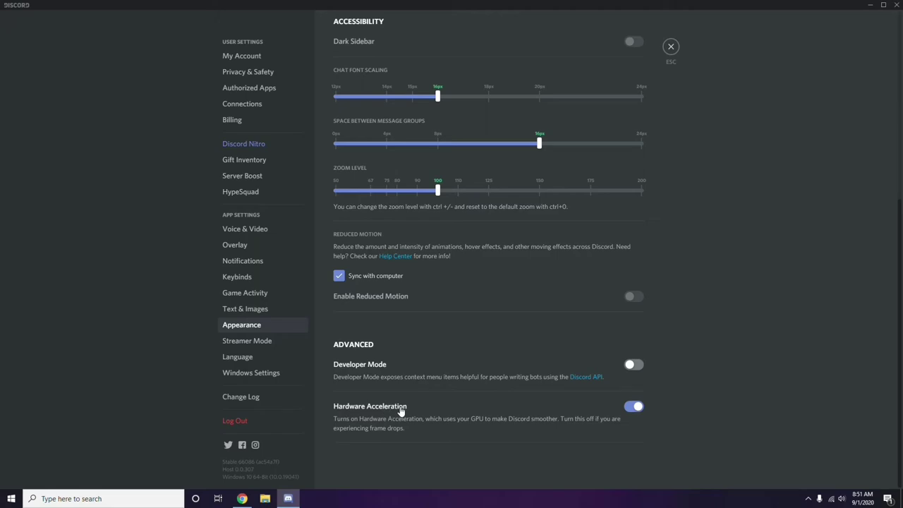
pyautogui.click(633, 407)
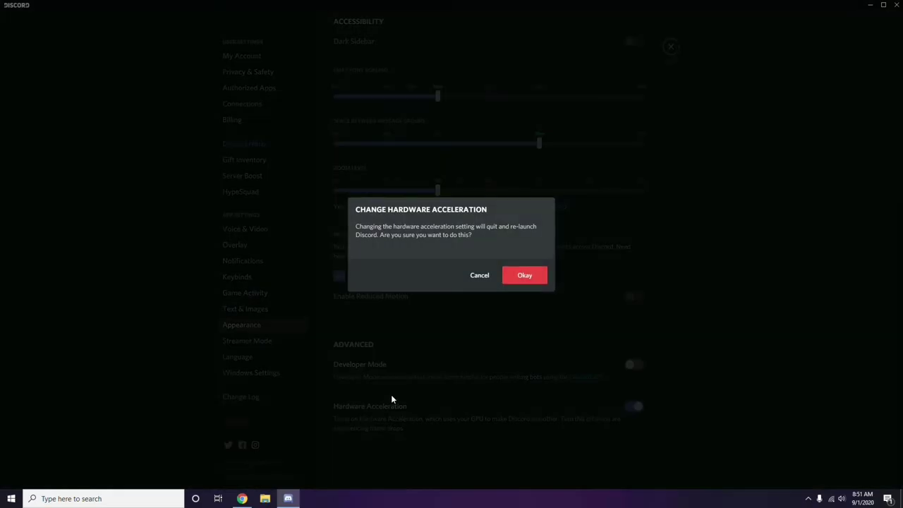
pyautogui.click(518, 276)
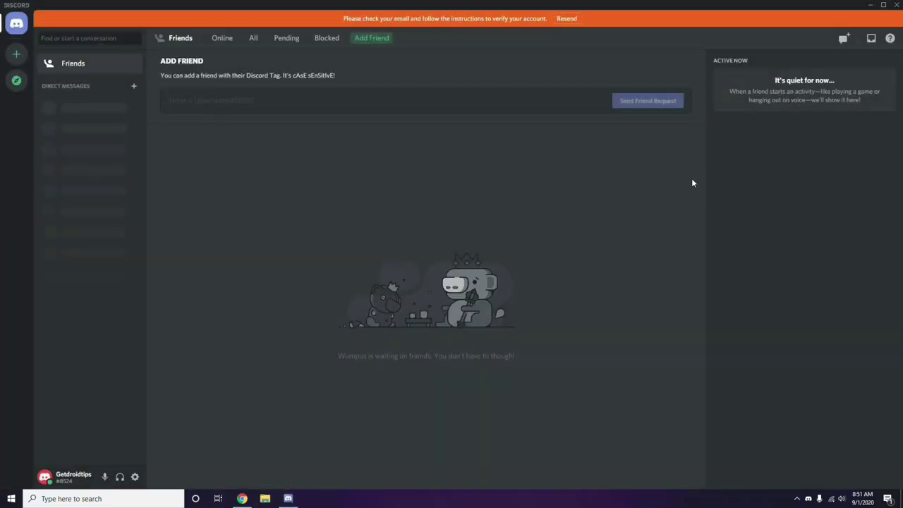
# Step: Minimize the Discord window and refresh the desktop
pyautogui.click(873, 6)
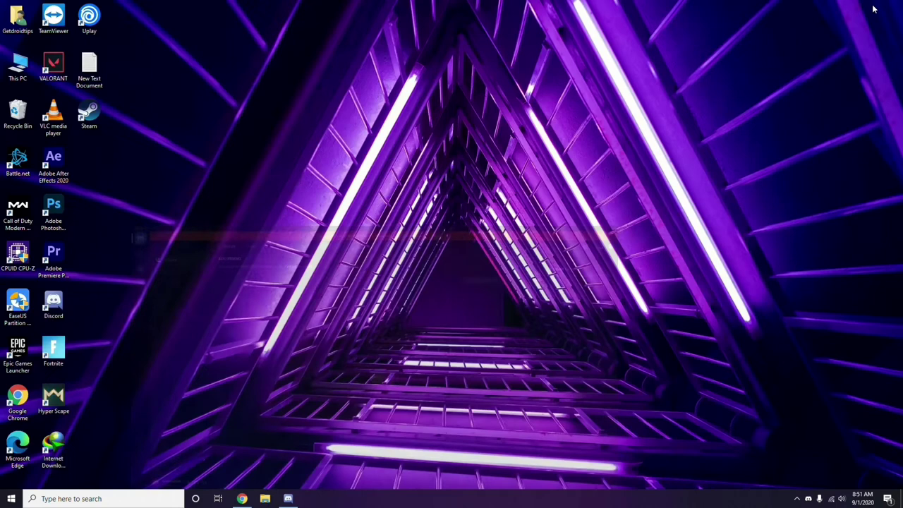
pyautogui.rightClick(360, 123)
pyautogui.click(381, 163)
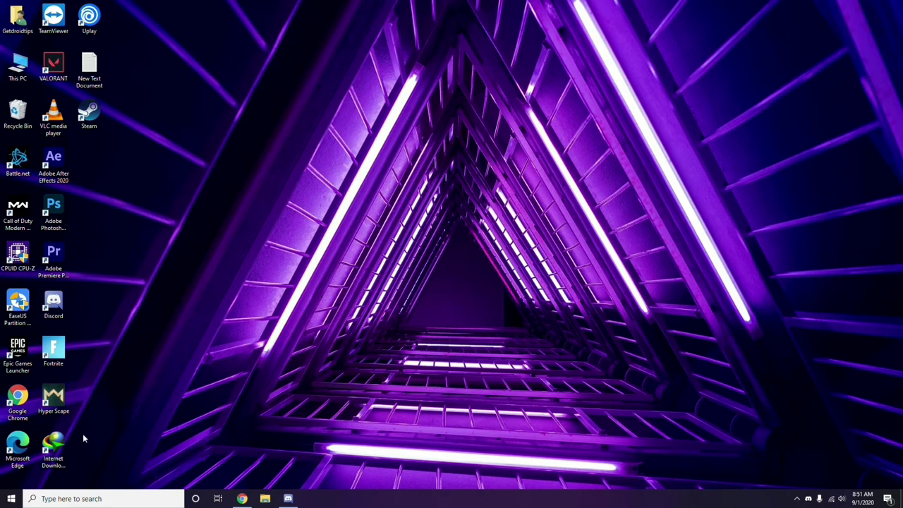
# Step: Search Windows for "windows", open Windows Update settings to check the update status, and close Settings
pyautogui.click(73, 499)
pyautogui.write('w')
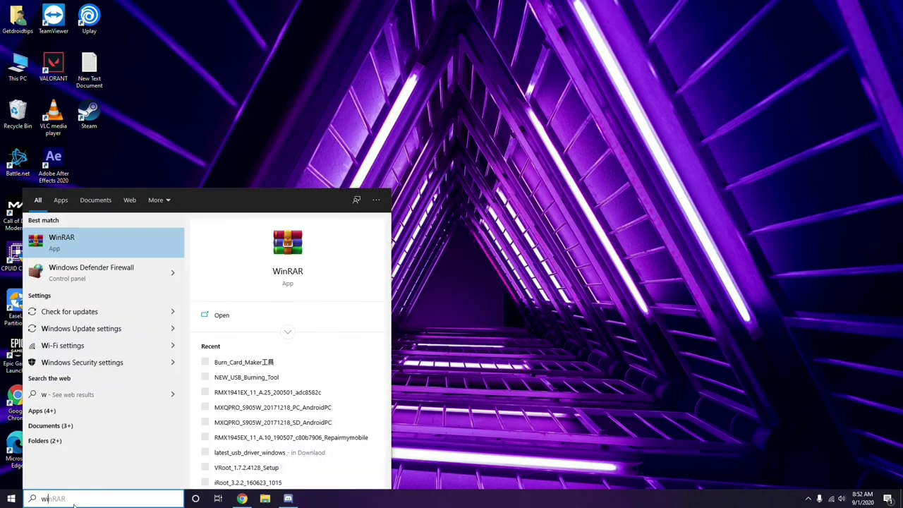
pyautogui.write('indows')
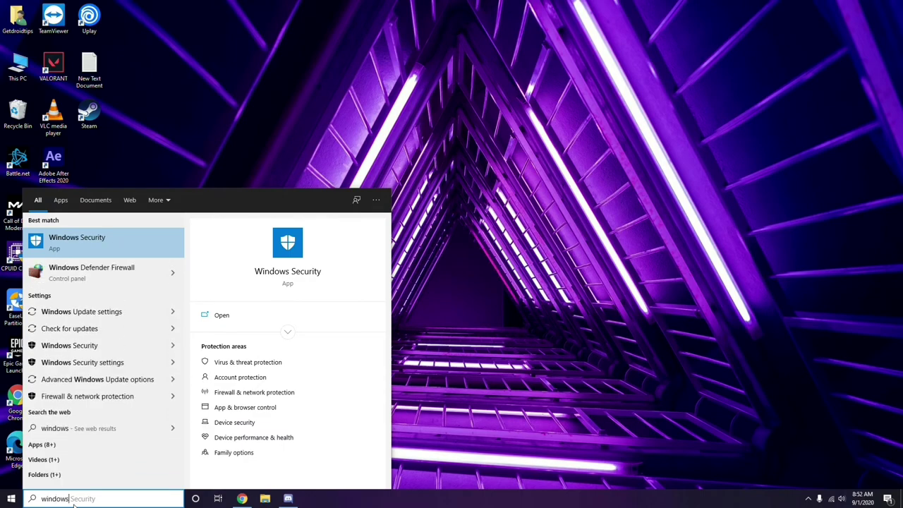
pyautogui.click(115, 312)
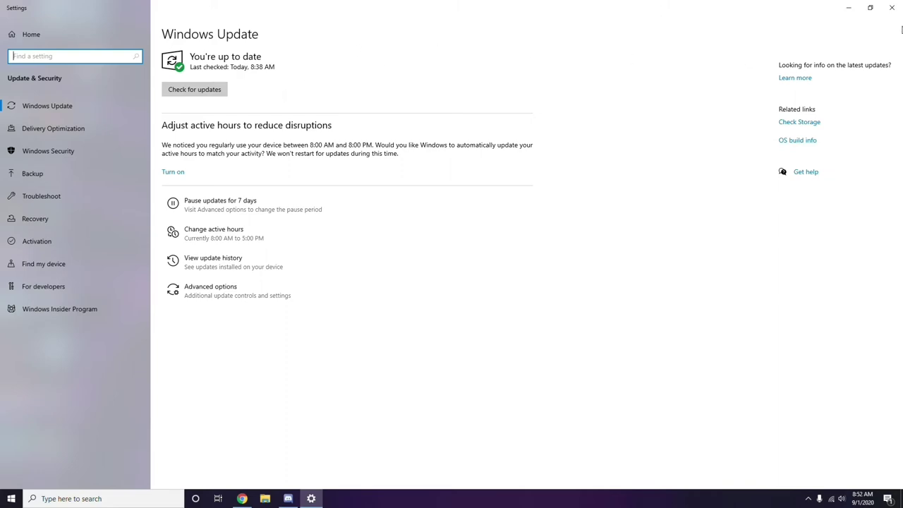
pyautogui.click(892, 7)
pyautogui.rightClick(381, 80)
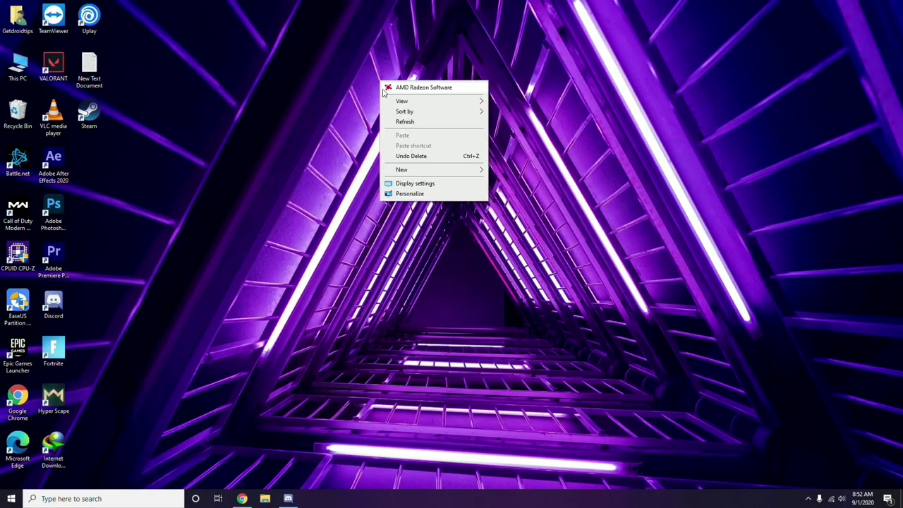
pyautogui.click(392, 123)
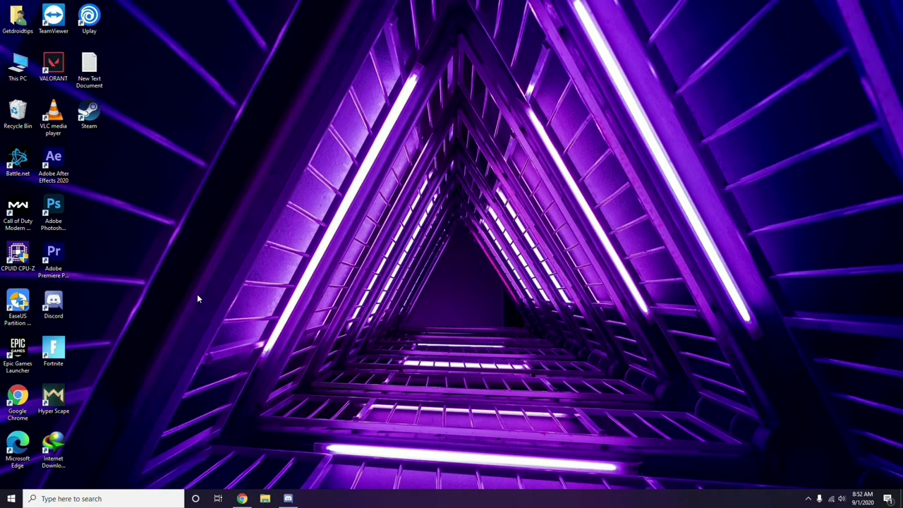
# Step: Open Windows Settings through search and view the update history under Update & Security
pyautogui.click(54, 499)
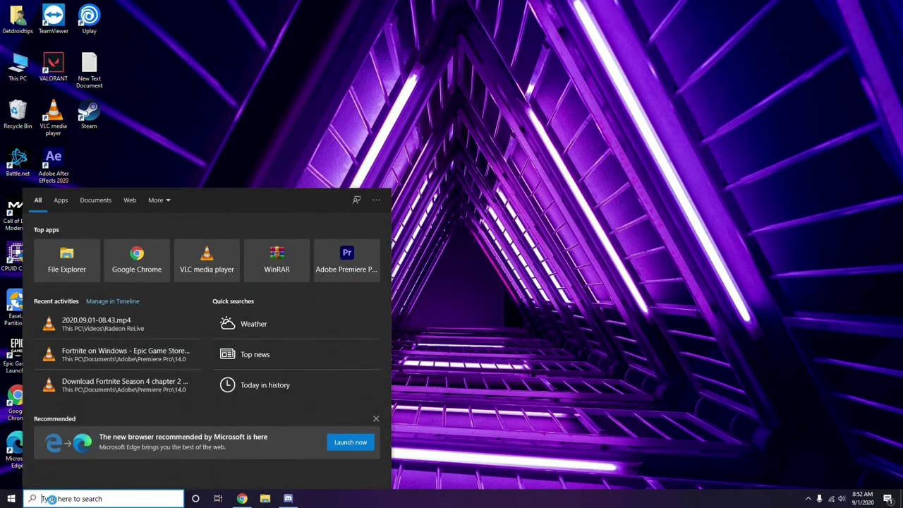
pyautogui.write('settin')
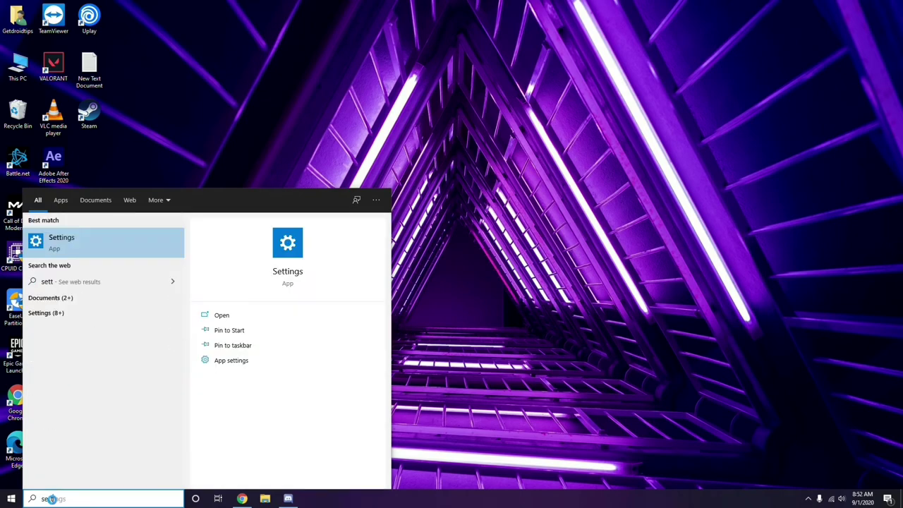
pyautogui.write('gs')
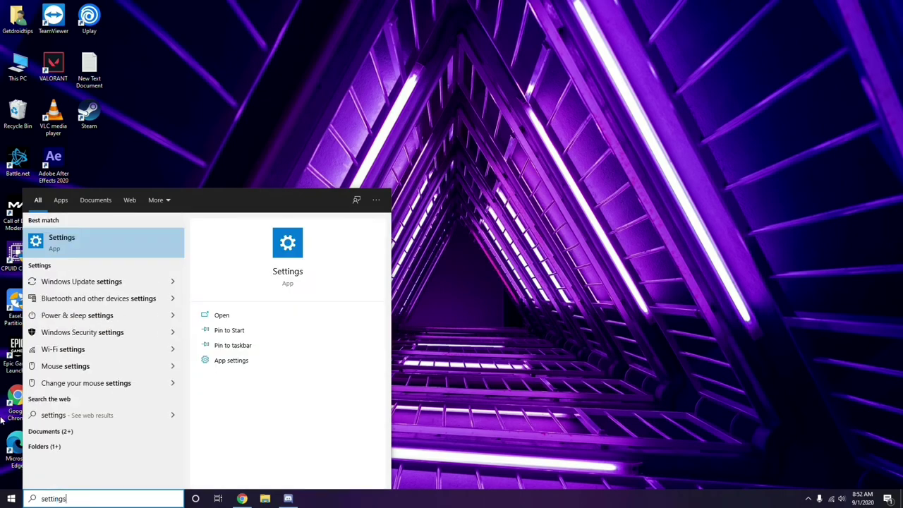
pyautogui.click(100, 248)
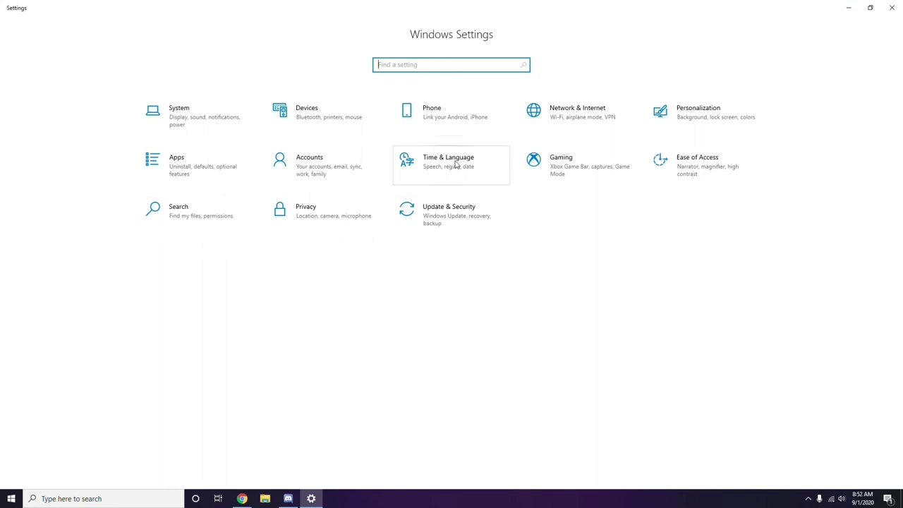
pyautogui.click(452, 223)
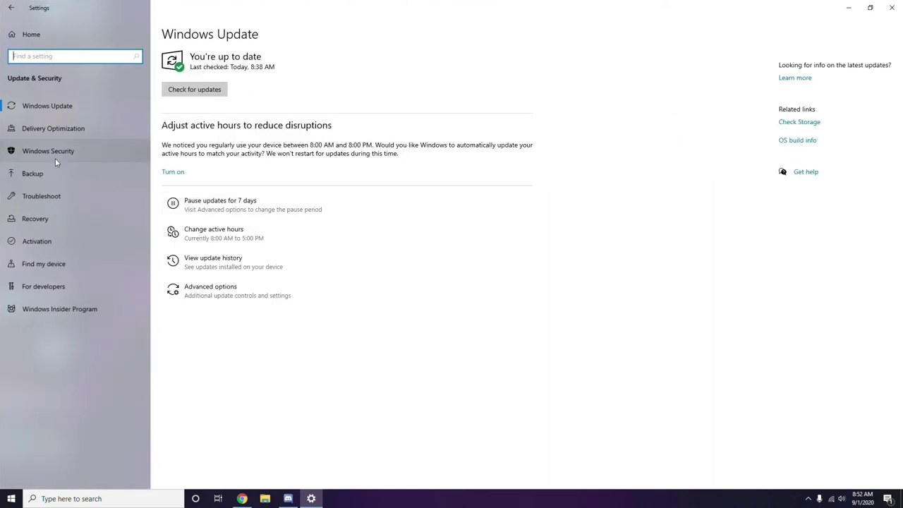
pyautogui.click(216, 264)
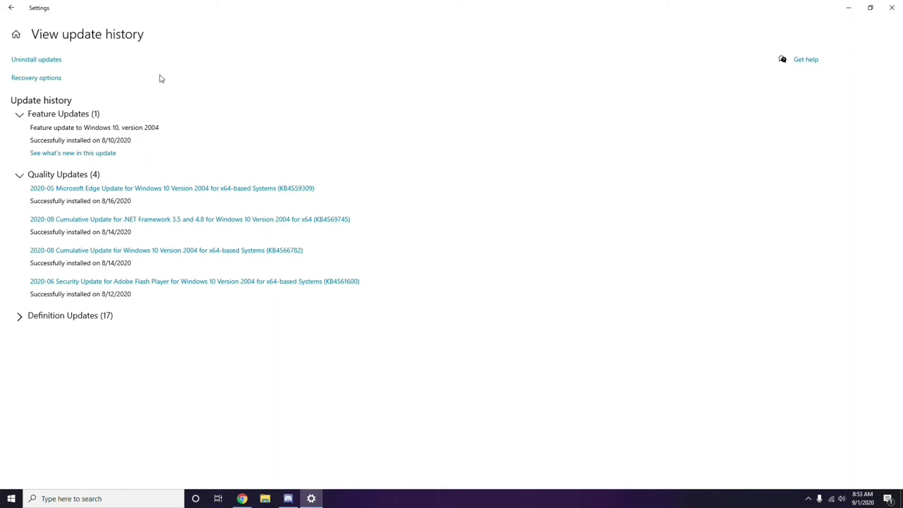
# Step: Open the list of uninstallable updates and show the Uninstall option for KB2565063 under Visual C++ 2010 x64 Redistributable without running it
pyautogui.click(46, 63)
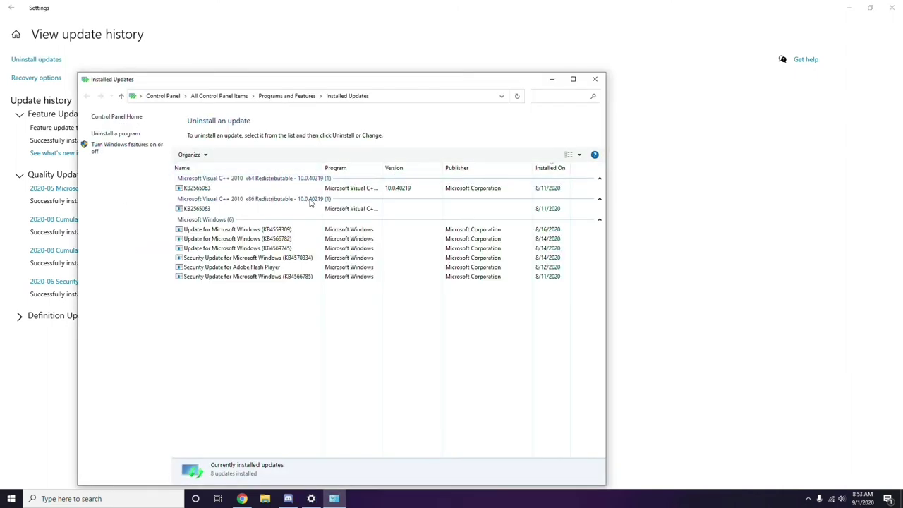
pyautogui.click(206, 190)
pyautogui.rightClick(219, 191)
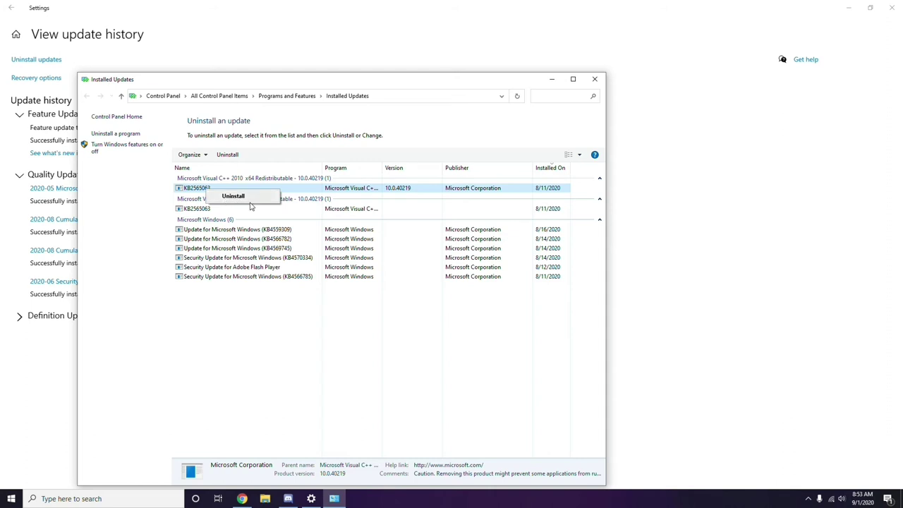
pyautogui.click(619, 184)
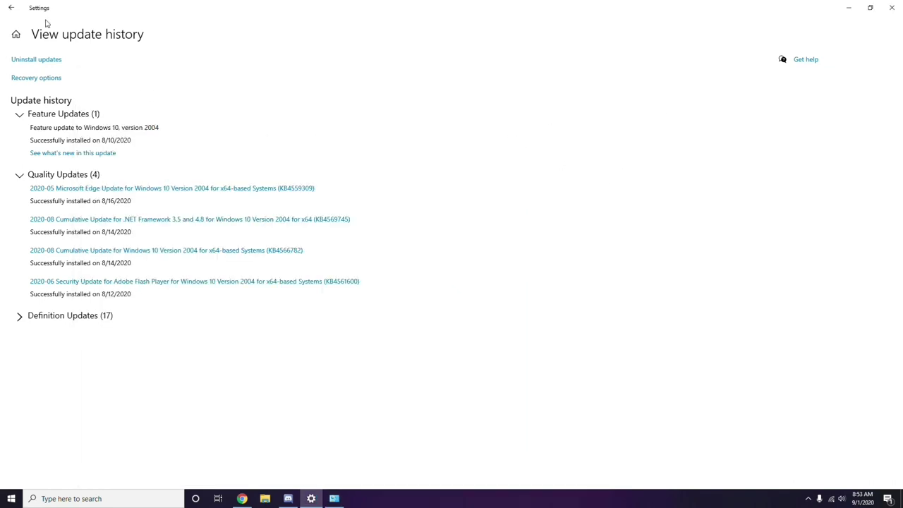
# Step: Return to the Settings home page and close both Settings and the Installed Updates window
pyautogui.click(12, 9)
pyautogui.click(13, 8)
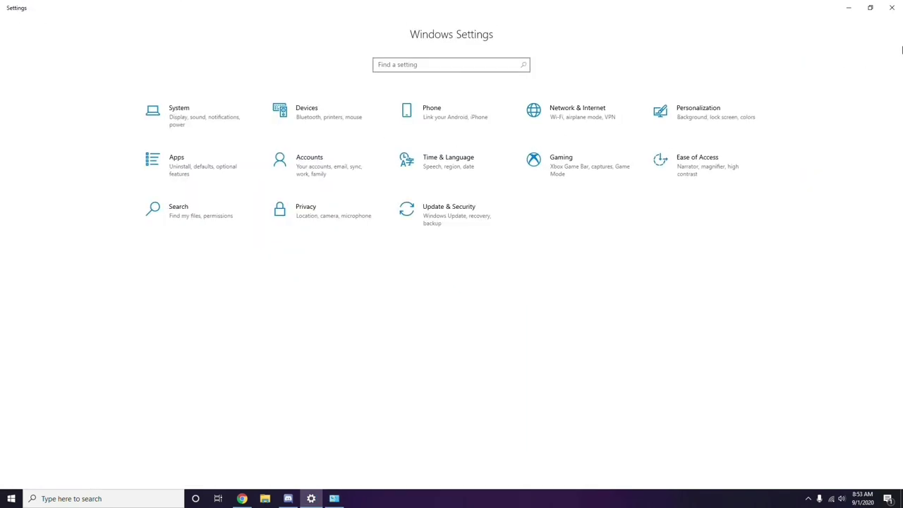
pyautogui.click(892, 7)
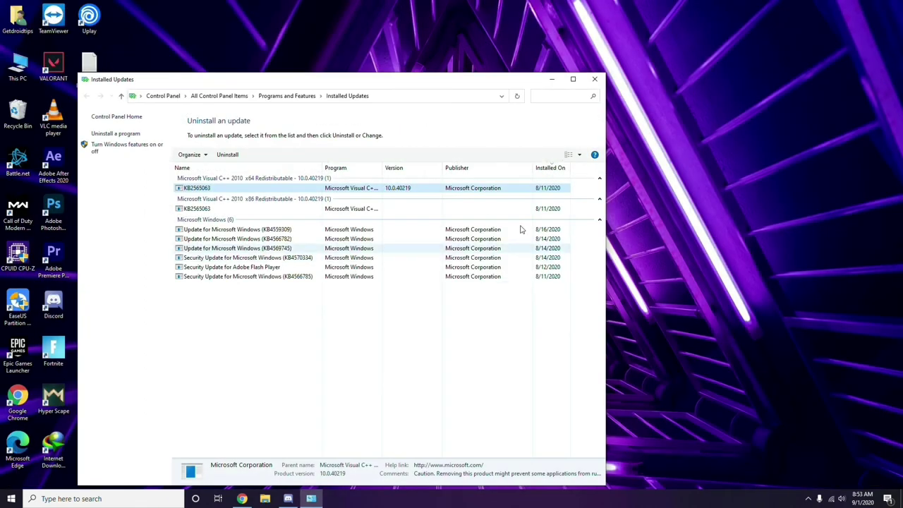
pyautogui.click(593, 81)
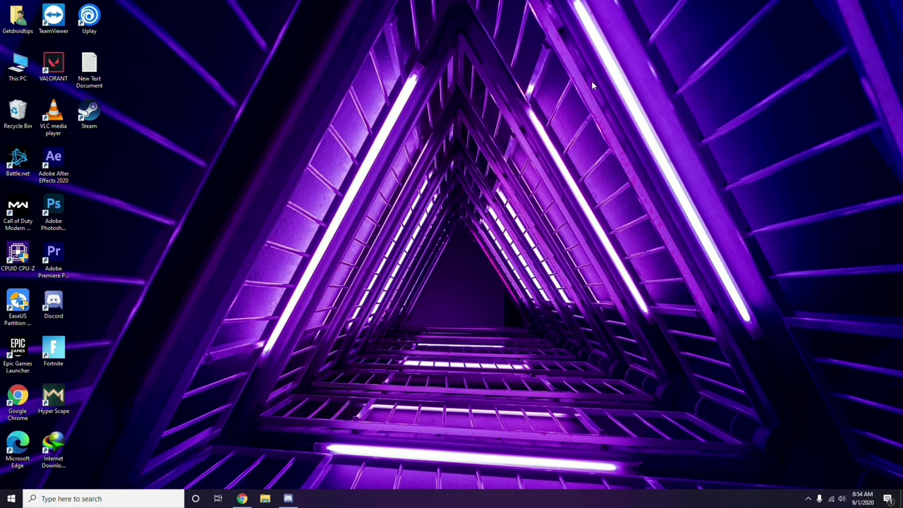
# Step: Open the user's temporary files folder by running %temp%
pyautogui.press('super+r')
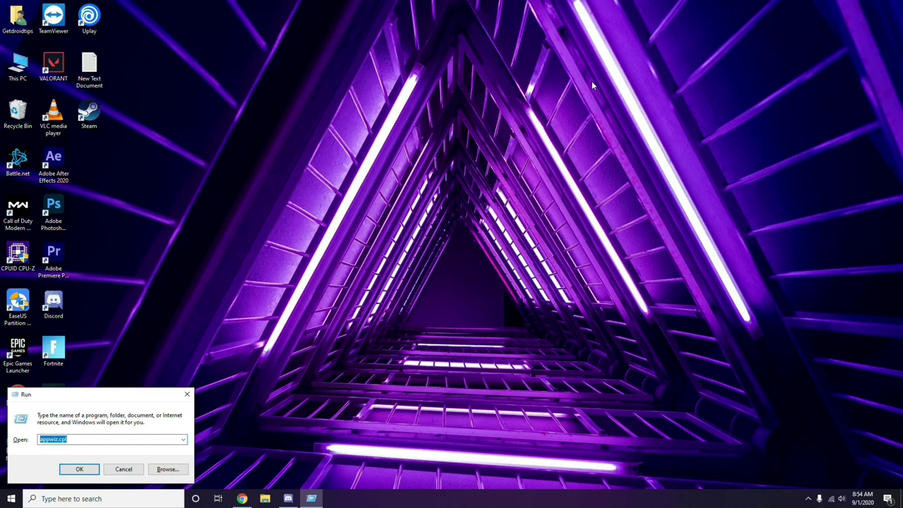
pyautogui.press('BackSpace')
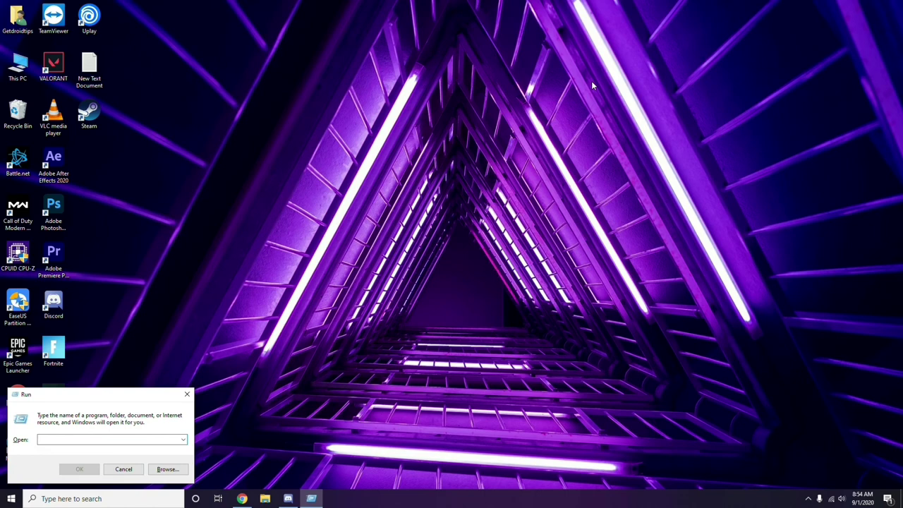
pyautogui.write('%')
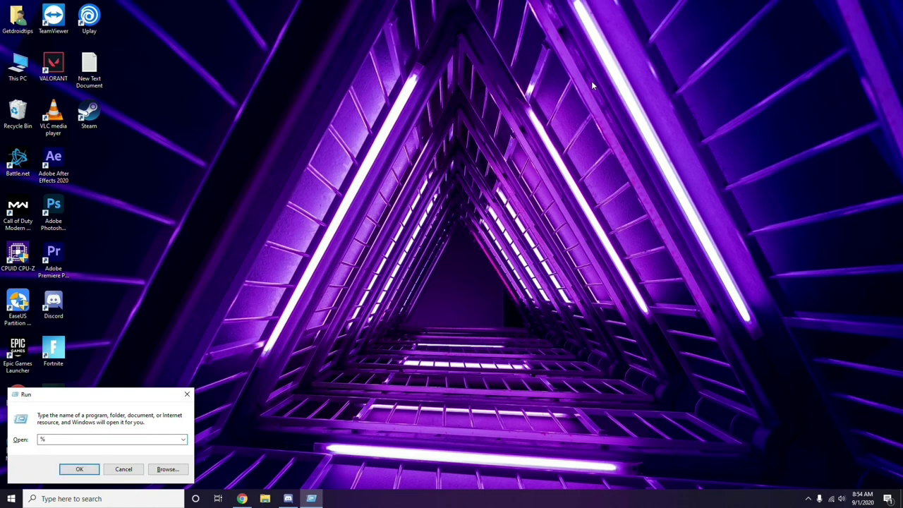
pyautogui.write('temp%')
pyautogui.click(78, 469)
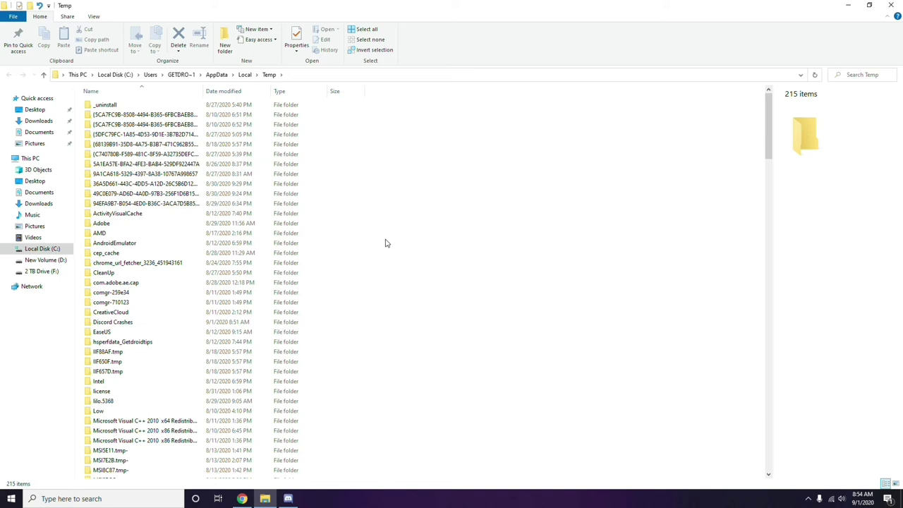
# Step: Select all items in the Temp folder, clear the selection, and close the folder without deleting anything
pyautogui.hotkey('ctrl', 'a')
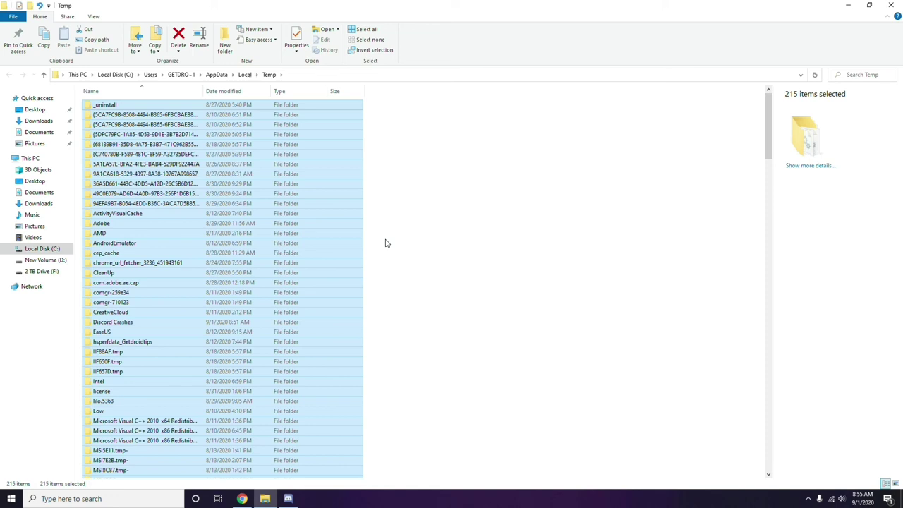
pyautogui.click(397, 213)
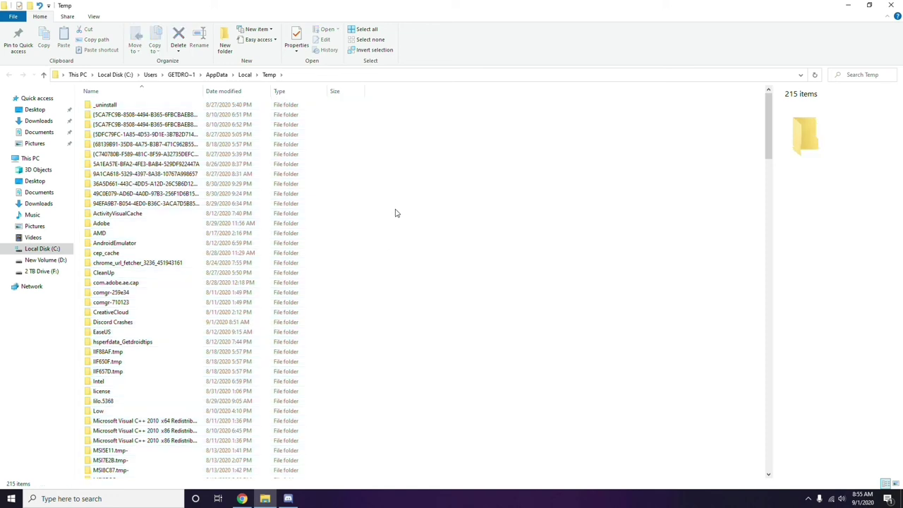
pyautogui.click(897, 5)
pyautogui.rightClick(346, 138)
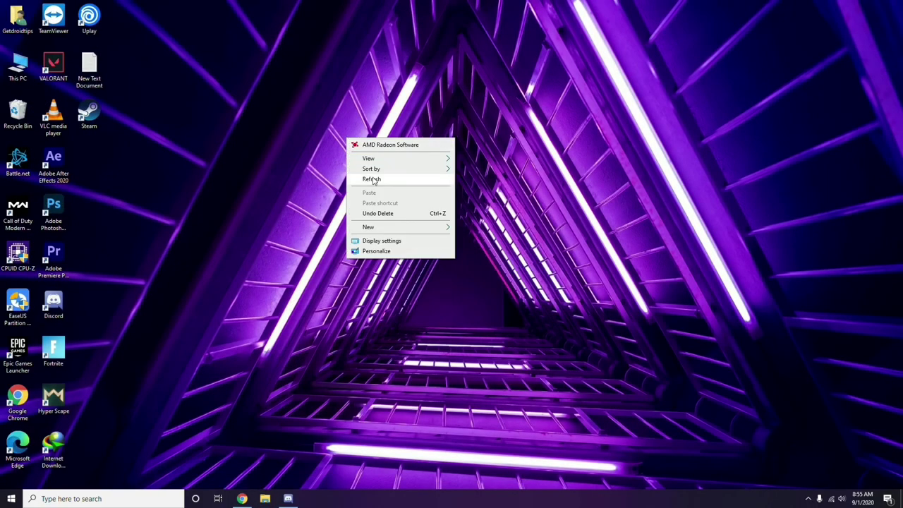
pyautogui.click(373, 180)
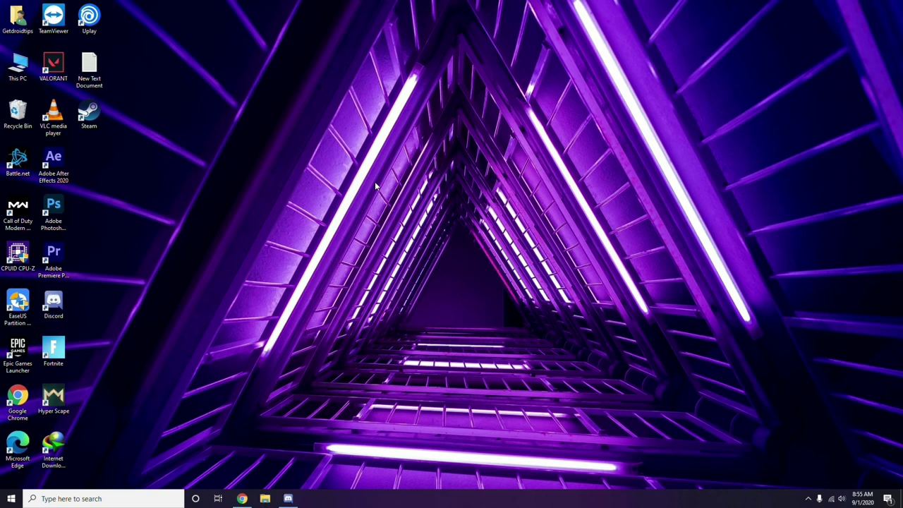
# Step: Open AMD Radeon Software from the hidden tray programs to check its driver and software overview, and close it
pyautogui.click(808, 499)
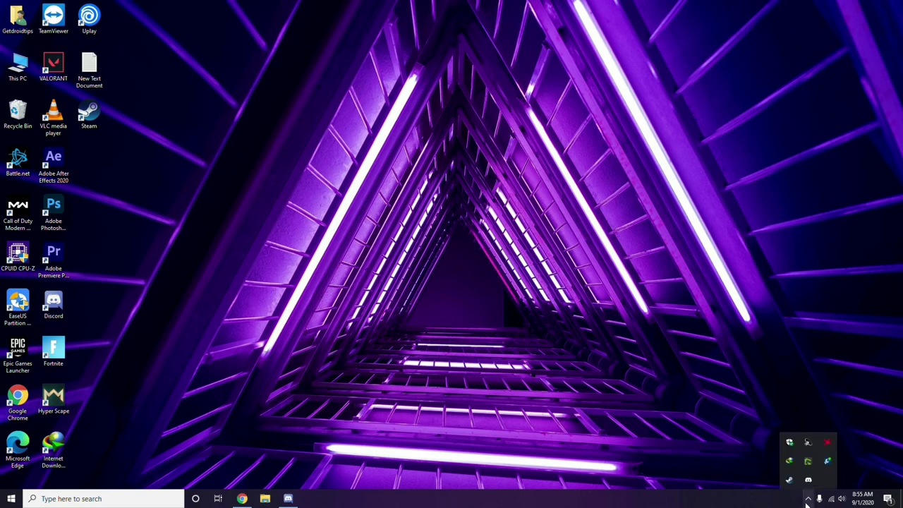
pyautogui.click(828, 442)
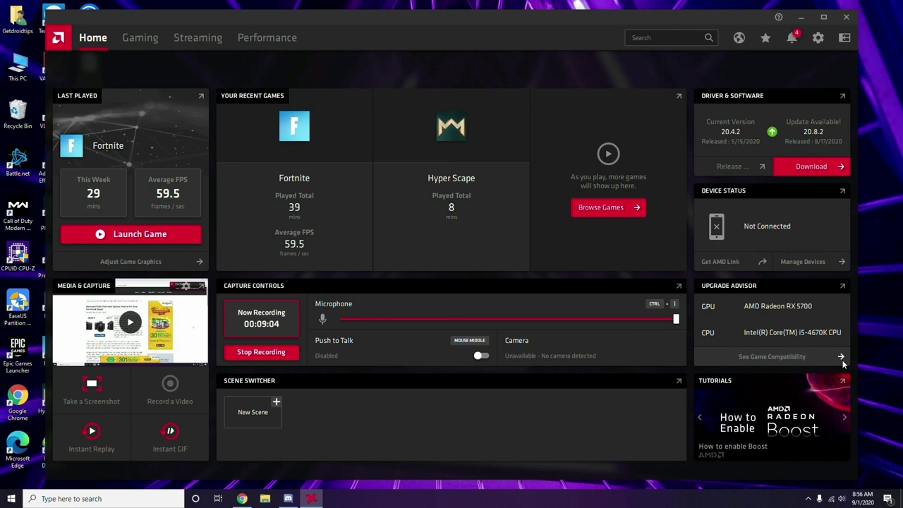
pyautogui.click(846, 17)
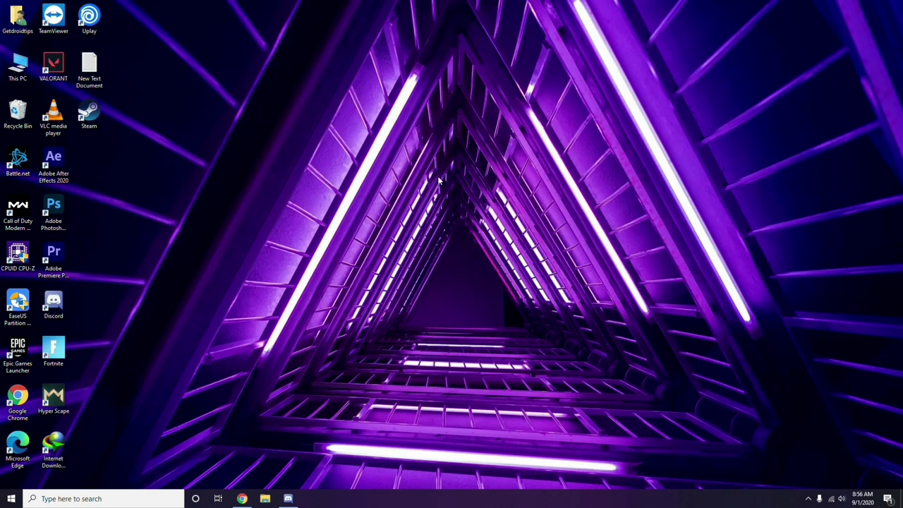
pyautogui.click(11, 501)
pyautogui.click(407, 353)
pyautogui.rightClick(249, 217)
pyautogui.click(276, 257)
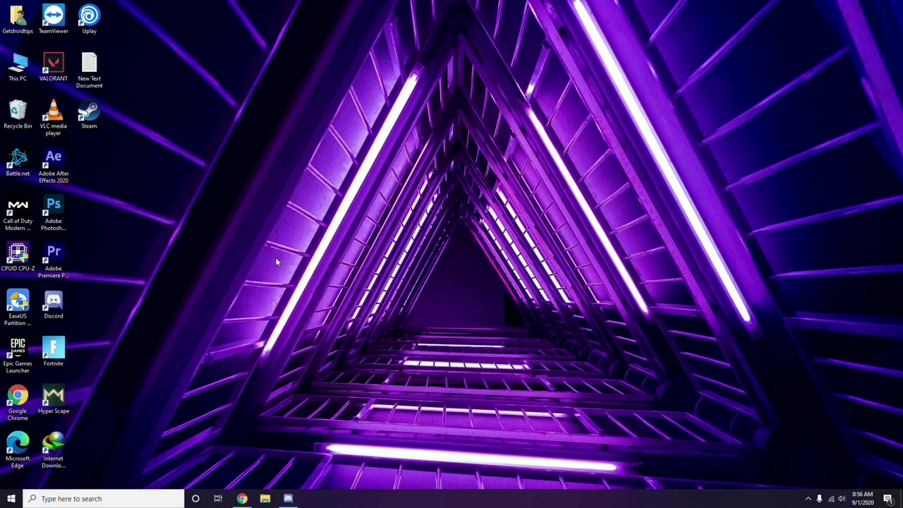